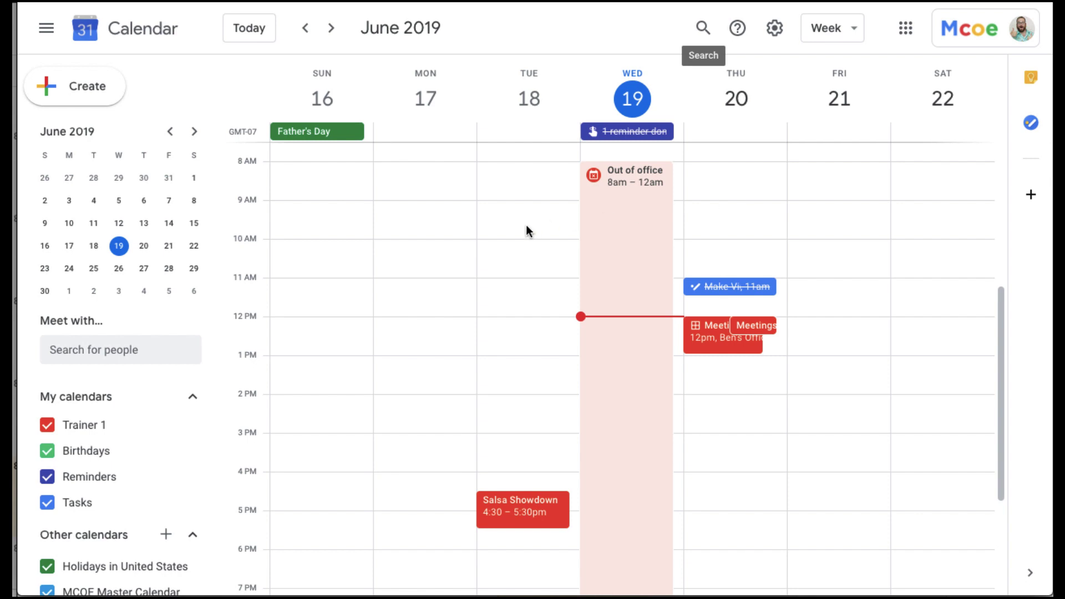
Create an appointment-slots entry titled 'Meet with Ben Regard Technology'
{"action": "left_click", "coordinate": [110, 88]}
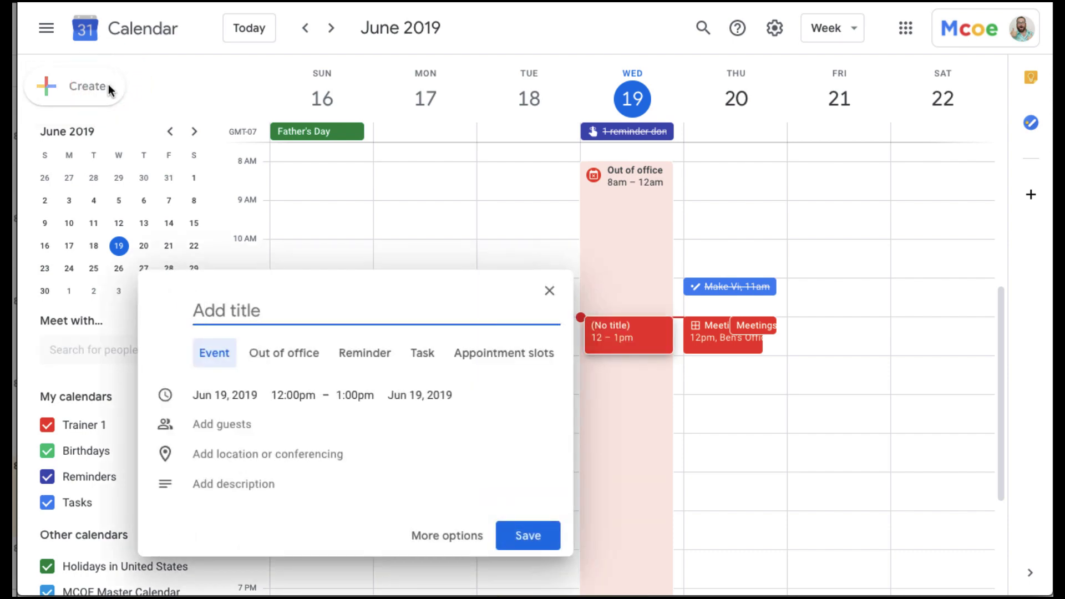
{"action": "left_click_drag", "start_coordinate": [391, 295], "coordinate": [605, 172]}
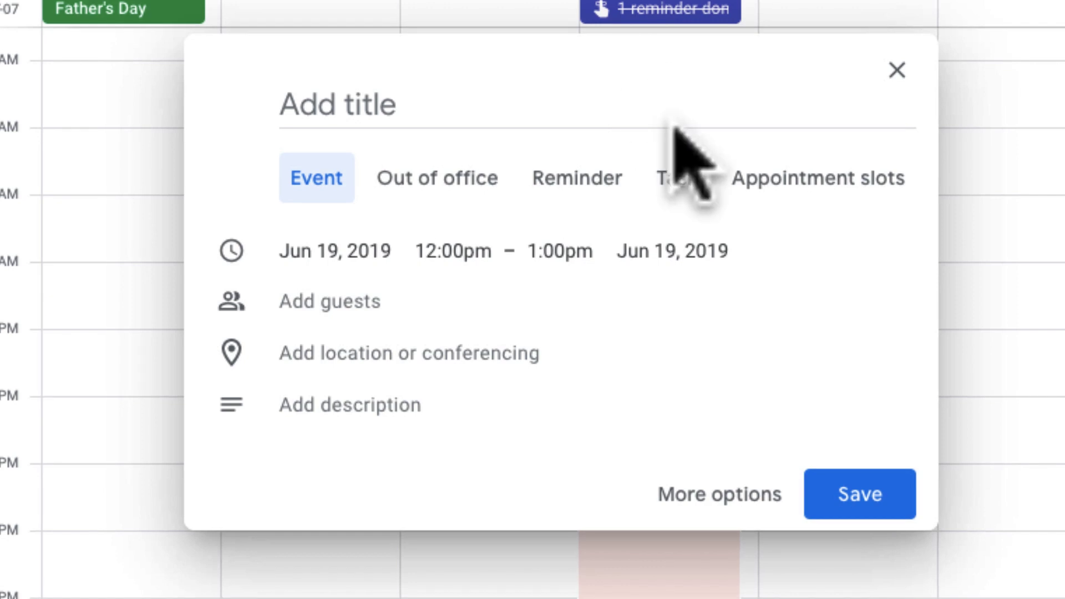
{"action": "left_click", "coordinate": [835, 177]}
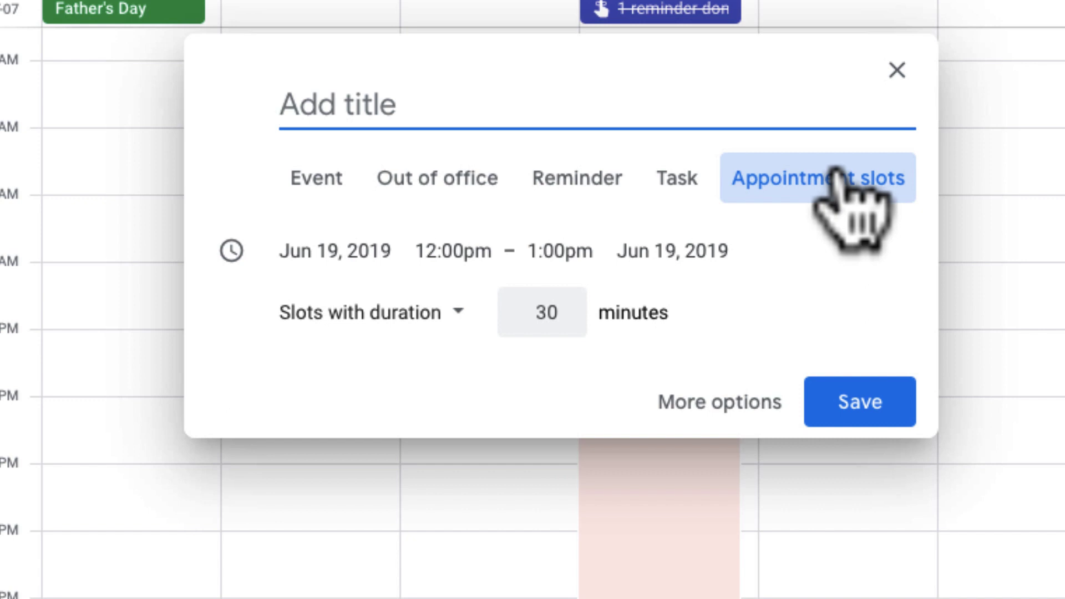
{"action": "type", "text": "Meet with Ben Regard Technology"}
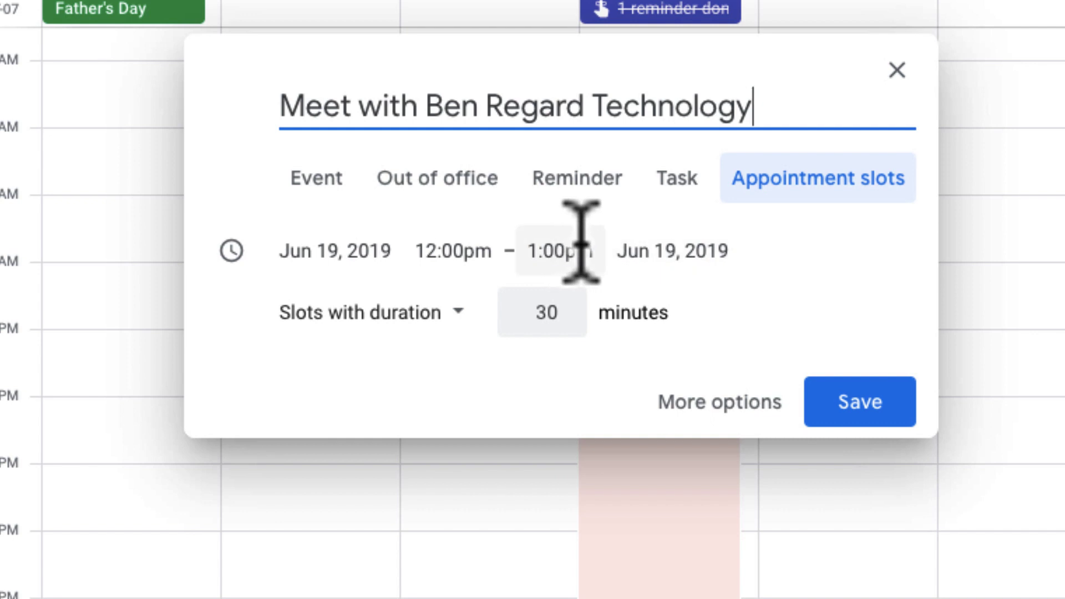
Schedule the block for Friday June 21 from 8:00am to 12:00pm
{"action": "left_click", "coordinate": [396, 249]}
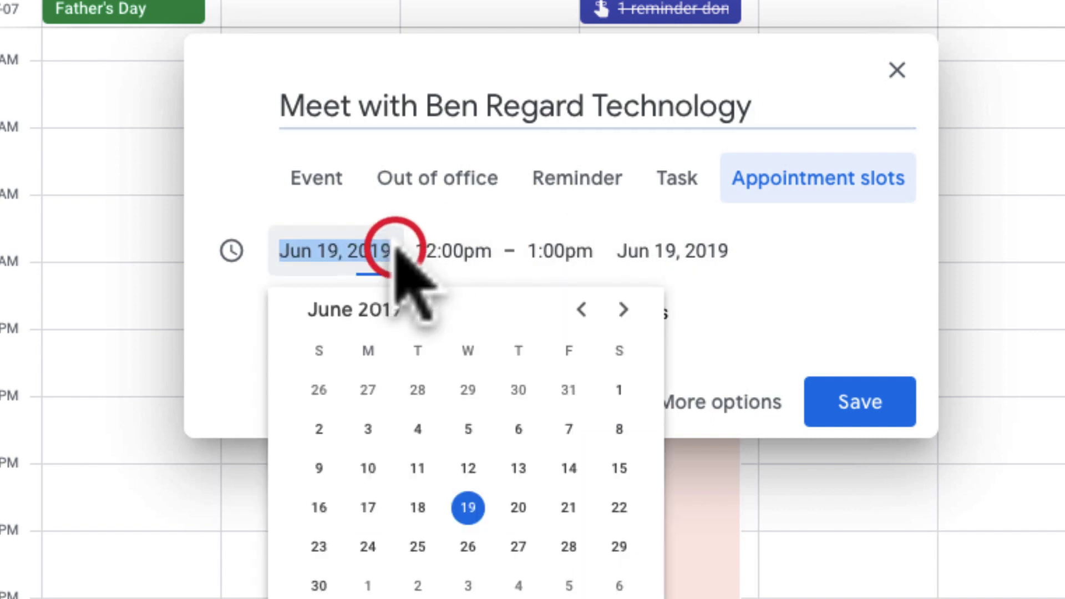
{"action": "left_click", "coordinate": [569, 508]}
{"action": "left_click", "coordinate": [482, 251]}
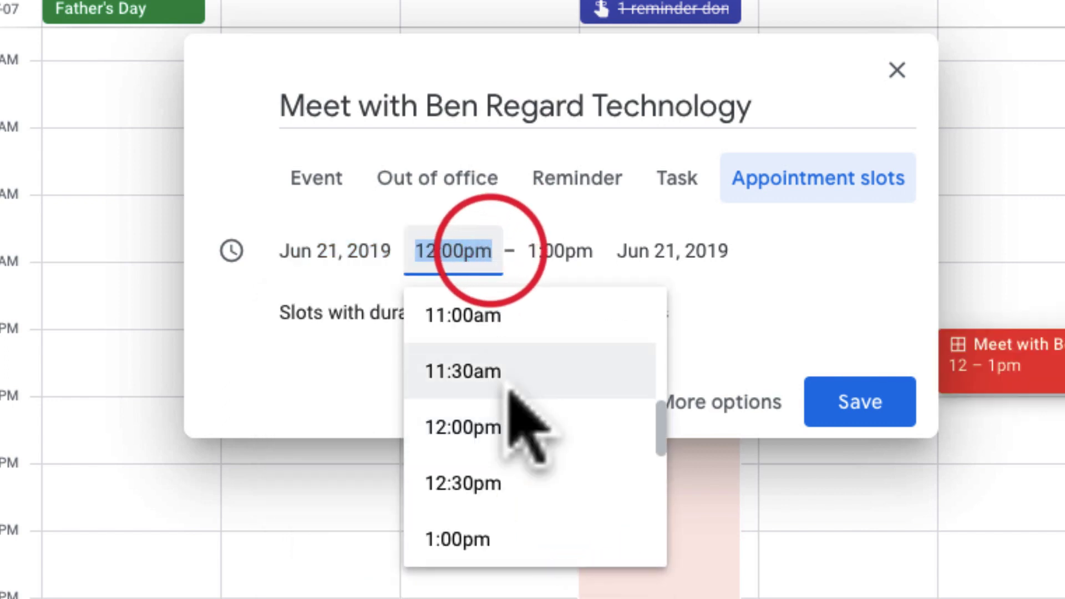
{"action": "scroll", "coordinate": [516, 406], "scroll_direction": "up", "scroll_amount": 9}
{"action": "left_click", "coordinate": [505, 485]}
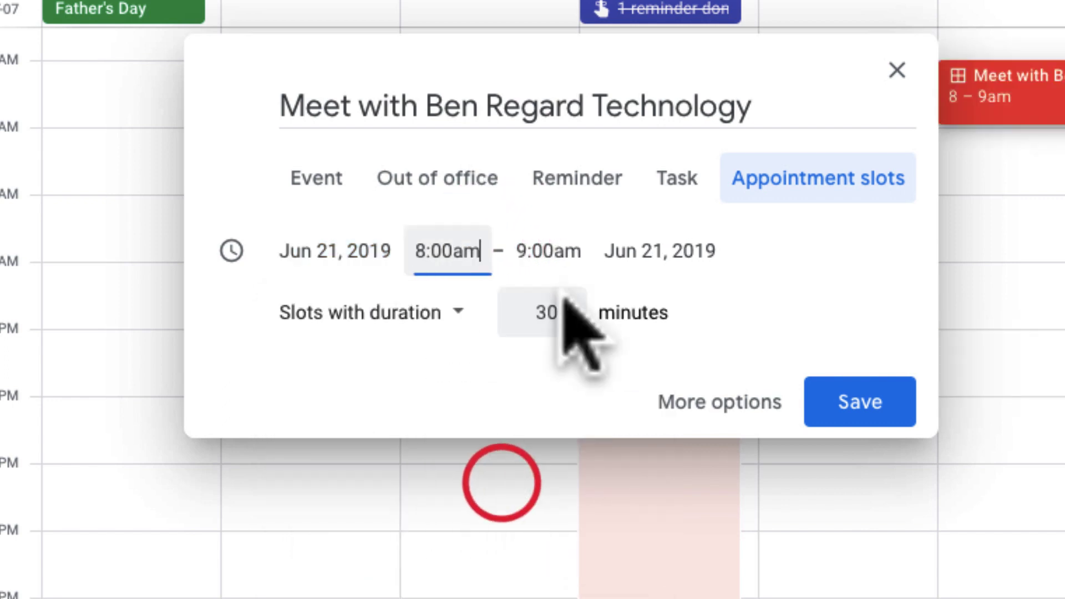
{"action": "left_click", "coordinate": [566, 251]}
{"action": "scroll", "coordinate": [616, 410], "scroll_direction": "down", "scroll_amount": 10}
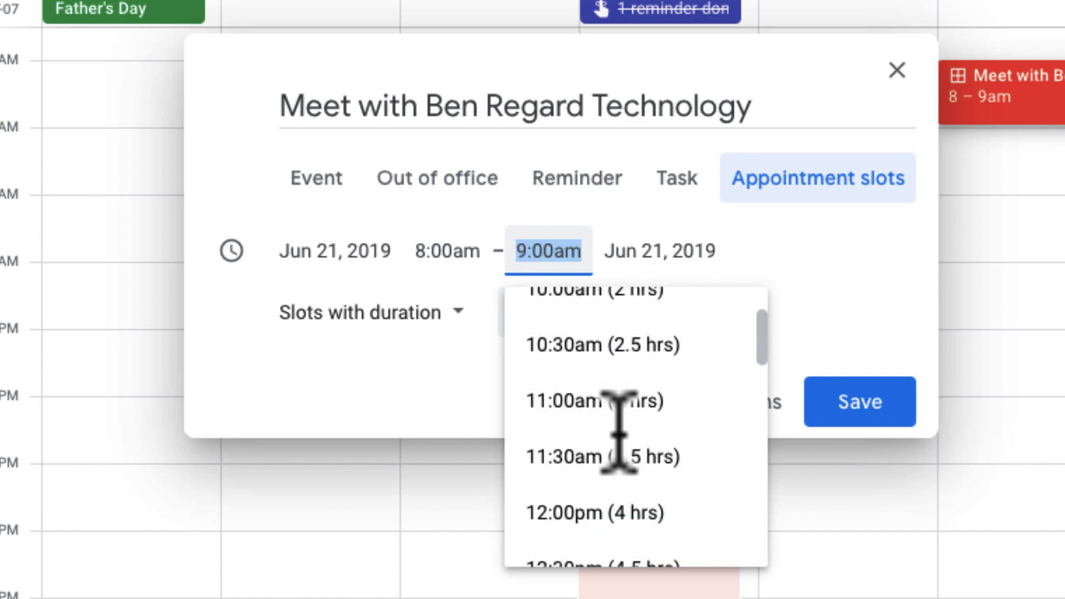
{"action": "scroll", "coordinate": [618, 433], "scroll_direction": "up", "scroll_amount": 2}
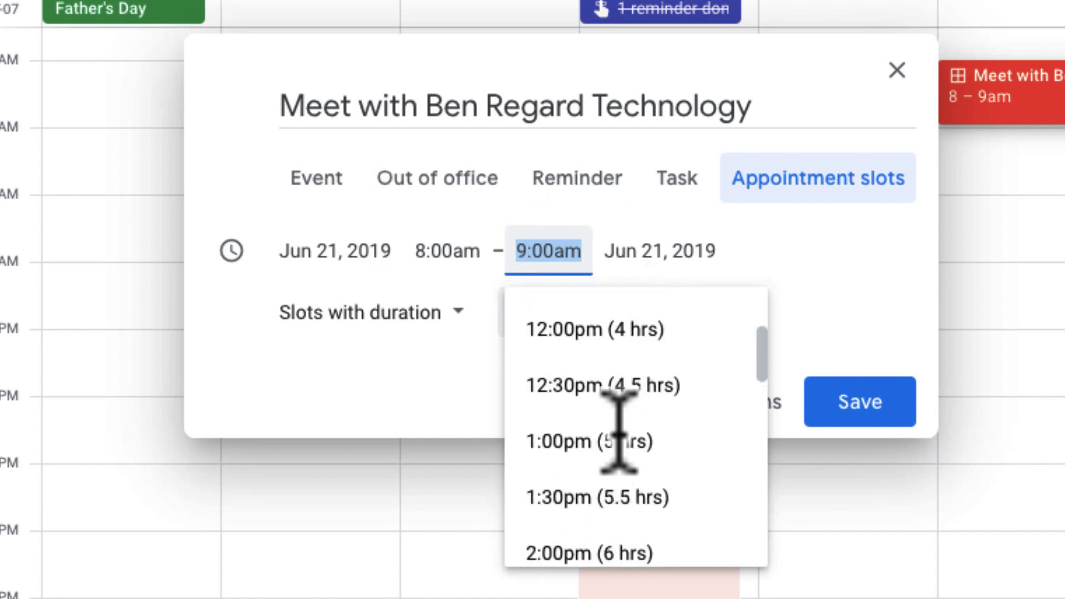
{"action": "left_click", "coordinate": [647, 339]}
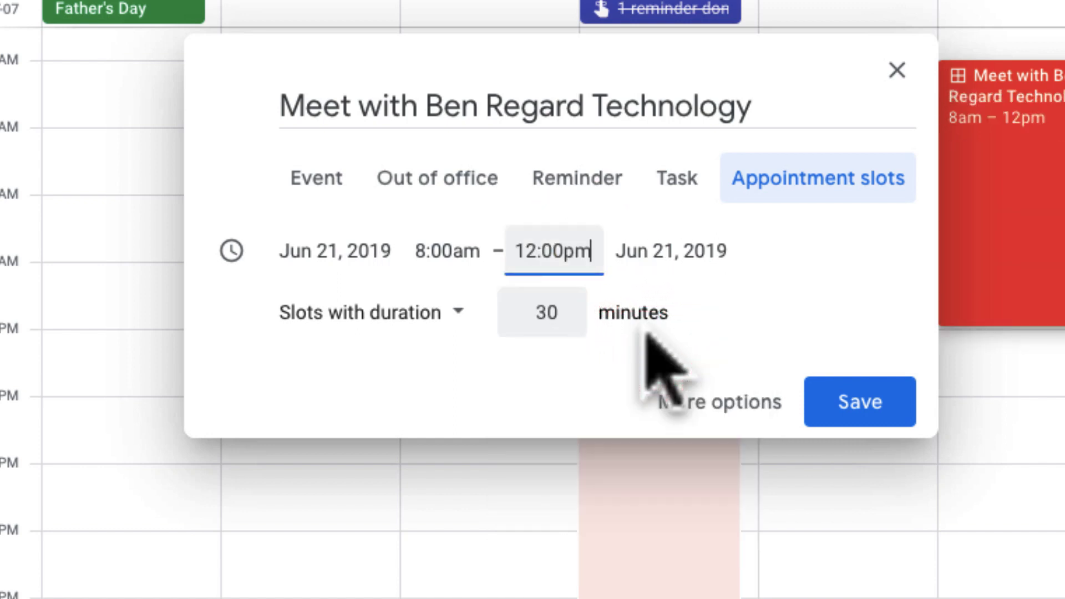
Keep the block split into 30-minute slots and save it
{"action": "left_click", "coordinate": [453, 312]}
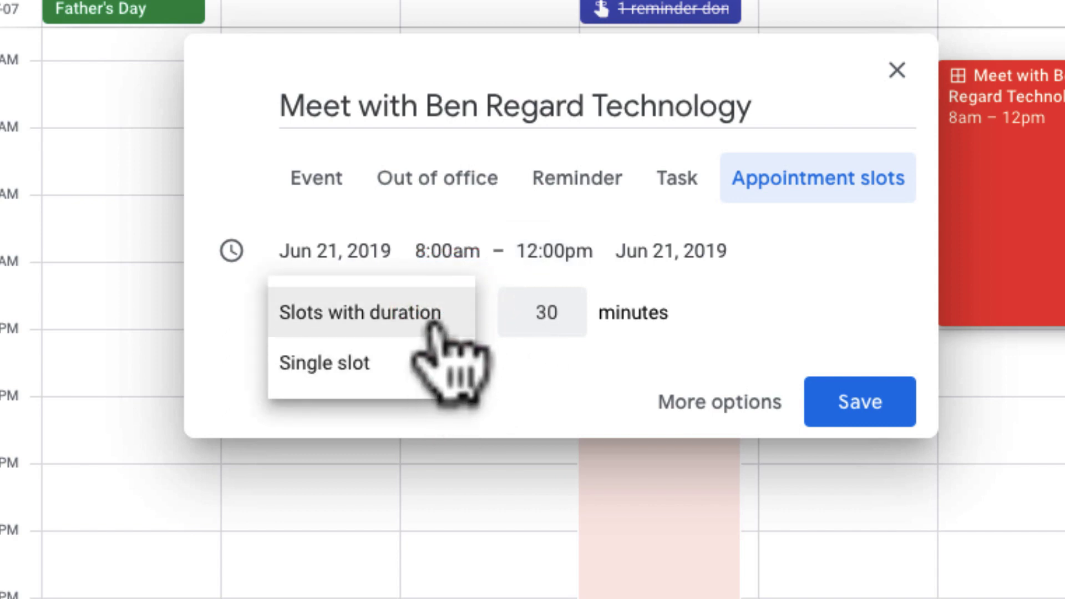
{"action": "left_click", "coordinate": [435, 316]}
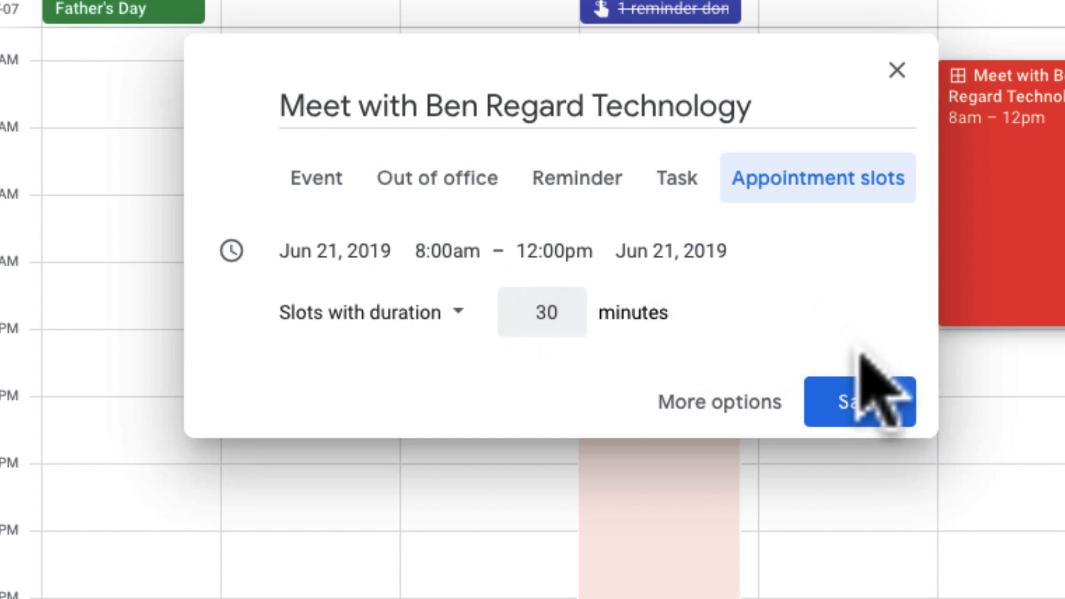
{"action": "left_click", "coordinate": [862, 400]}
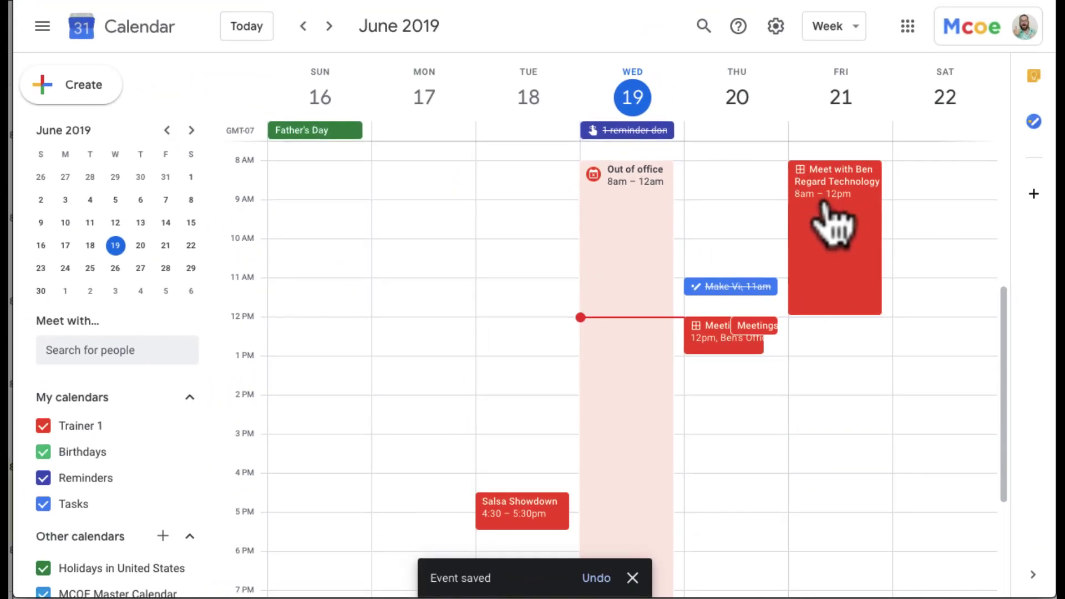
Edit the Friday appointment block to add the location 'Ben's Office' and save
{"action": "left_click", "coordinate": [827, 216]}
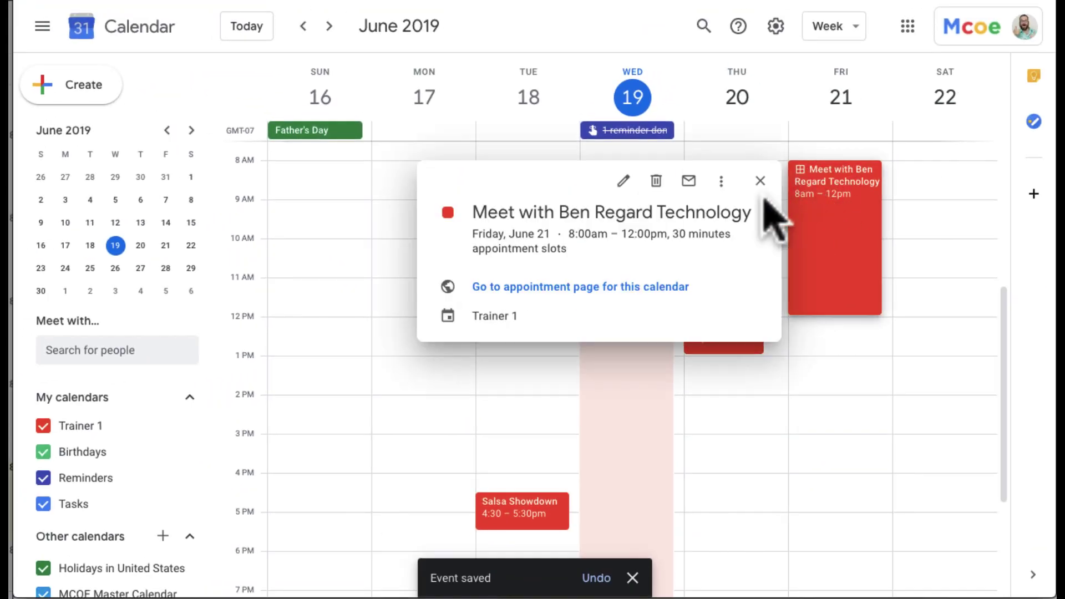
{"action": "left_click", "coordinate": [625, 181]}
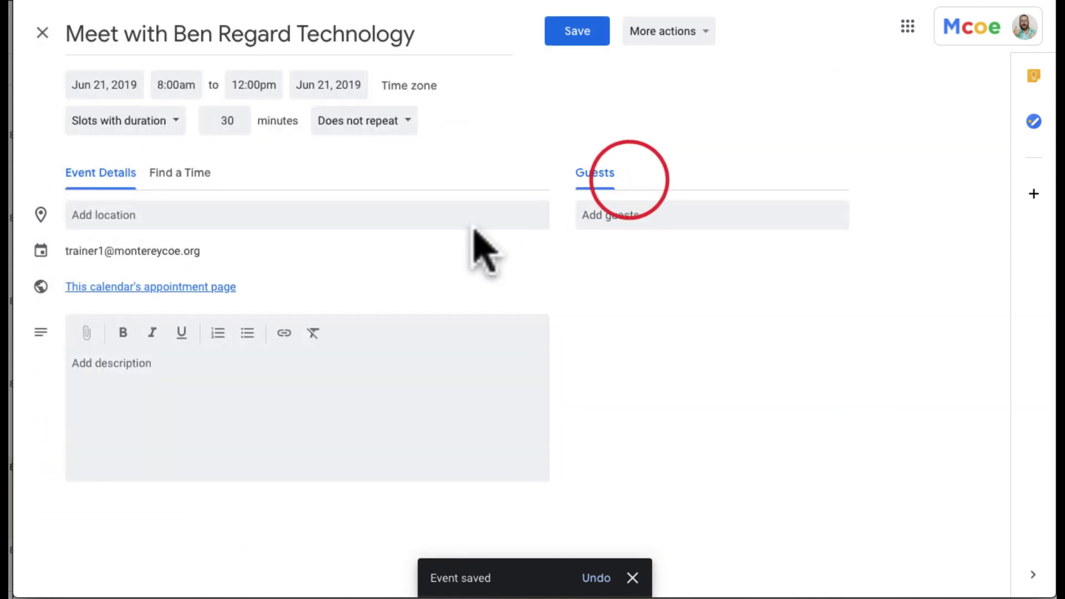
{"action": "left_click", "coordinate": [330, 213]}
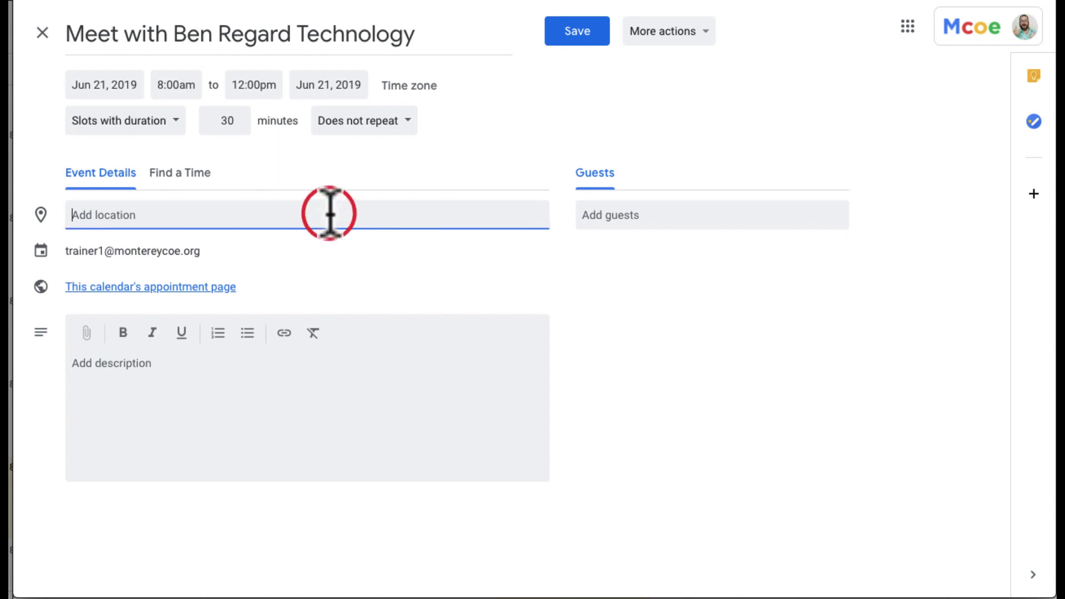
{"action": "type", "text": "Ben's Office"}
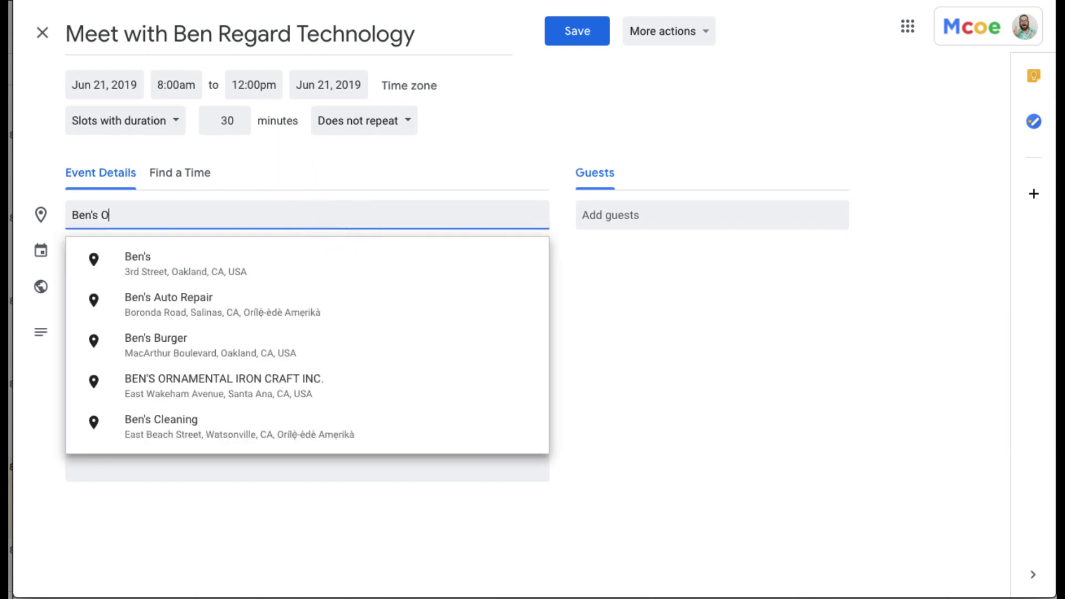
{"action": "left_click", "coordinate": [754, 378]}
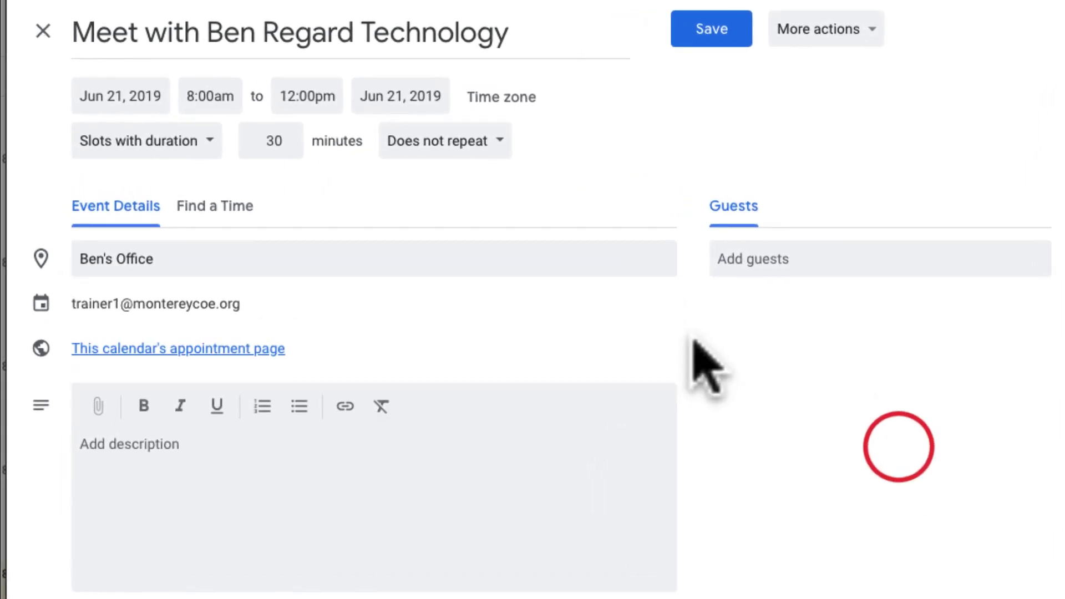
{"action": "left_click", "coordinate": [706, 30]}
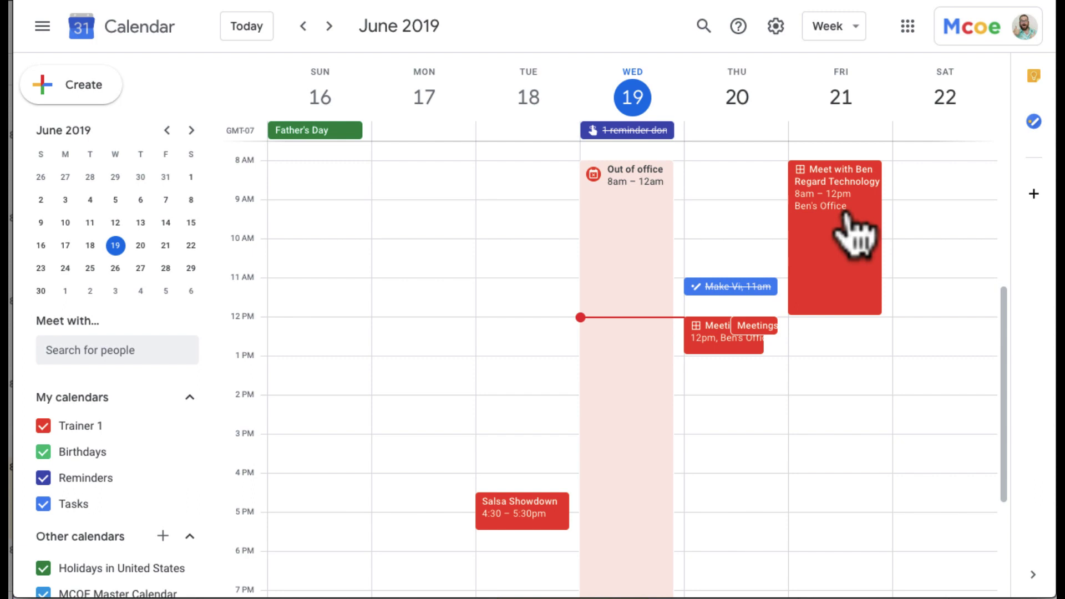
Open this calendar's appointment sign-up page showing Friday's eight 8am–12pm slots
{"action": "left_click", "coordinate": [843, 228]}
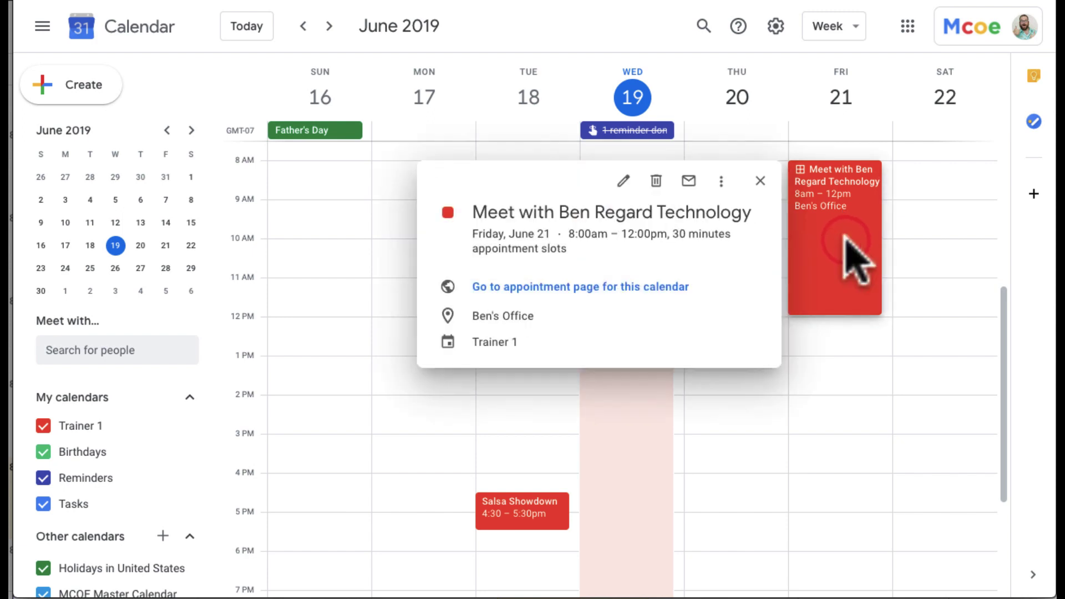
{"action": "left_click", "coordinate": [629, 288]}
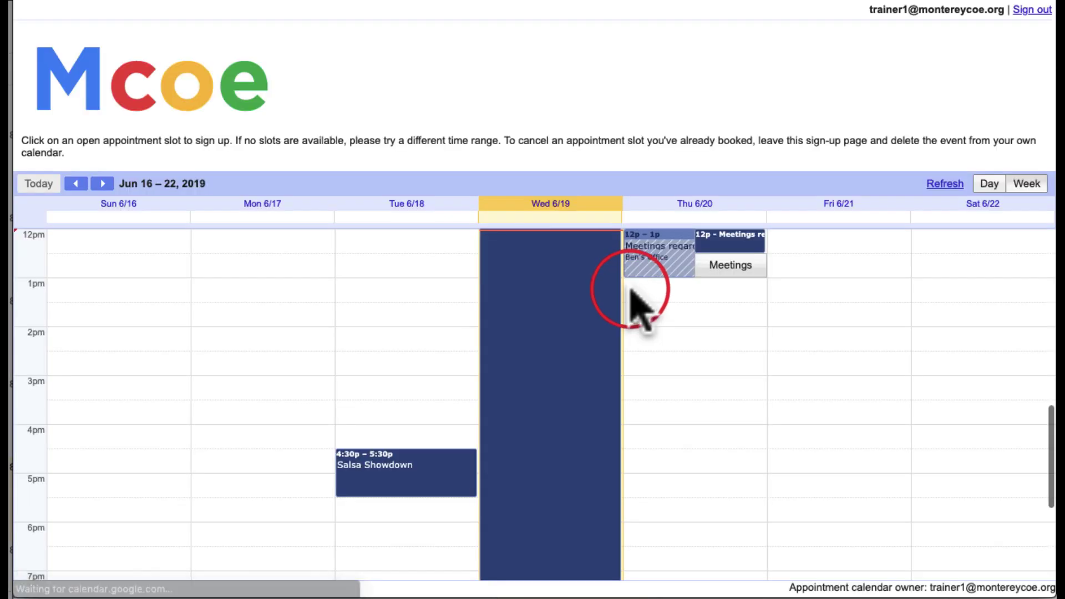
{"action": "scroll", "coordinate": [691, 319], "scroll_direction": "up", "scroll_amount": 5}
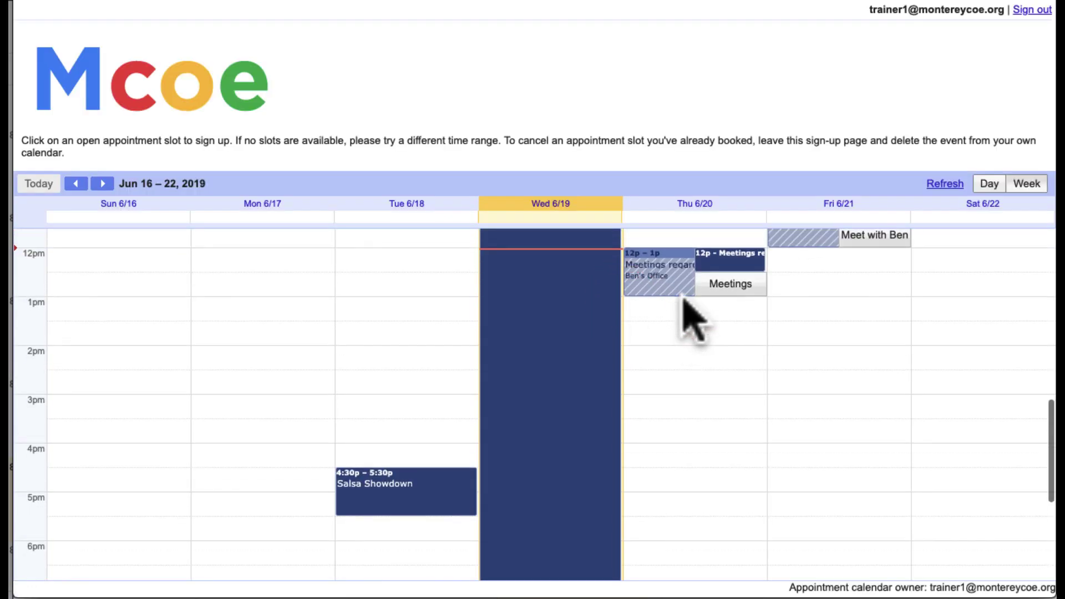
{"action": "scroll", "coordinate": [694, 320], "scroll_direction": "up", "scroll_amount": 1}
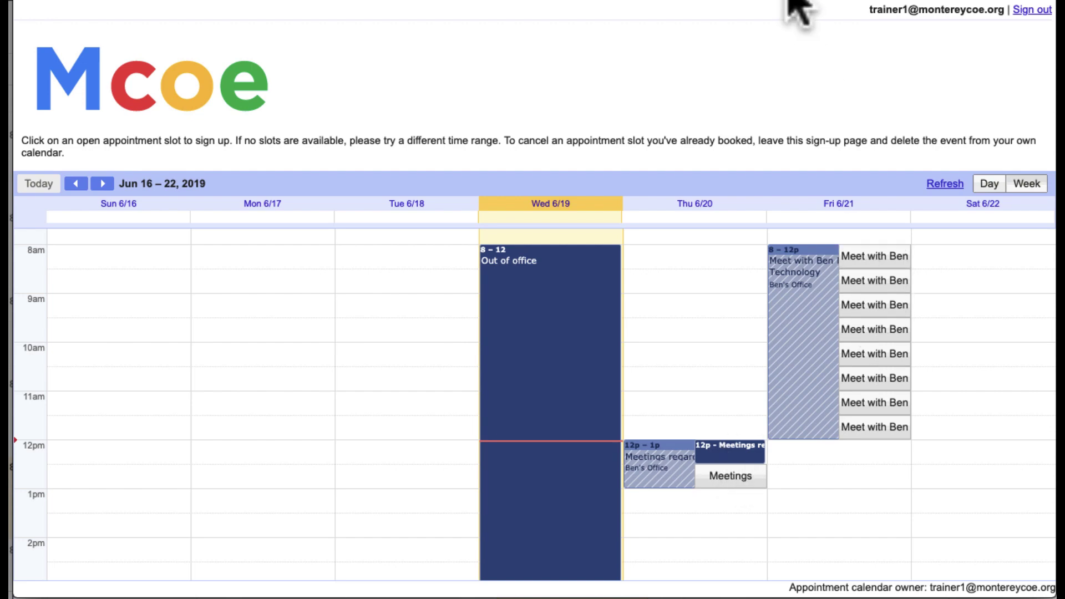
Switch to the other account's browser profile and refresh the sign-up calendar
{"action": "left_click", "coordinate": [308, 0]}
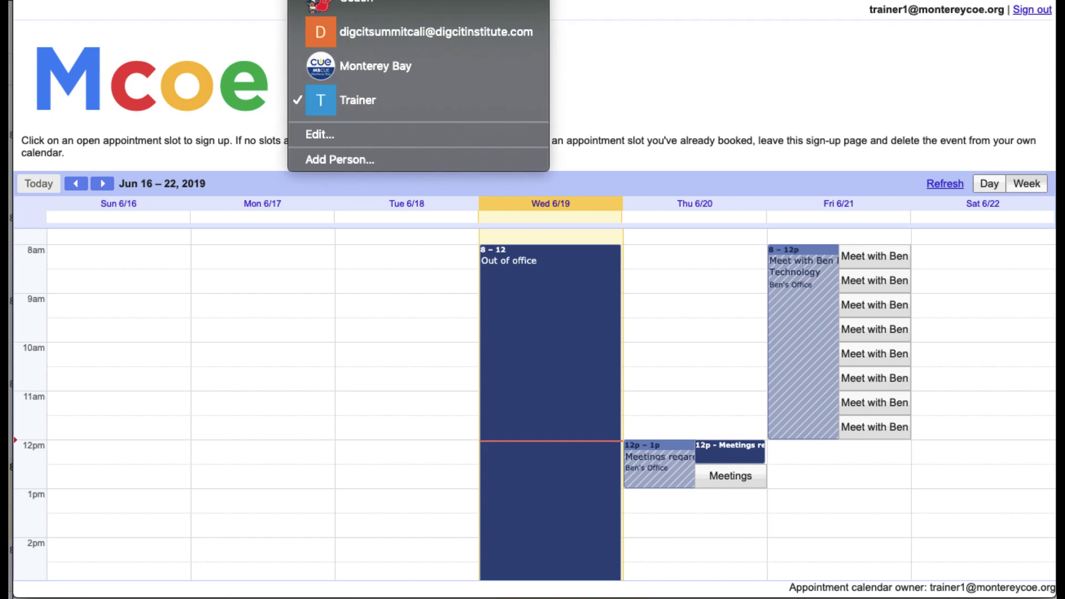
{"action": "left_click", "coordinate": [333, 1]}
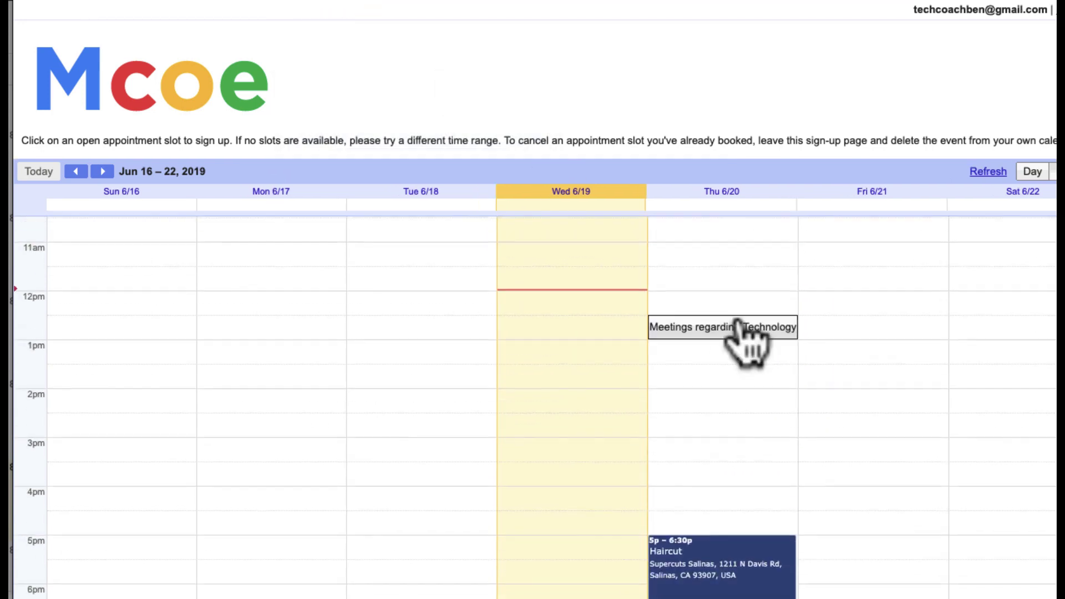
{"action": "left_click", "coordinate": [978, 172]}
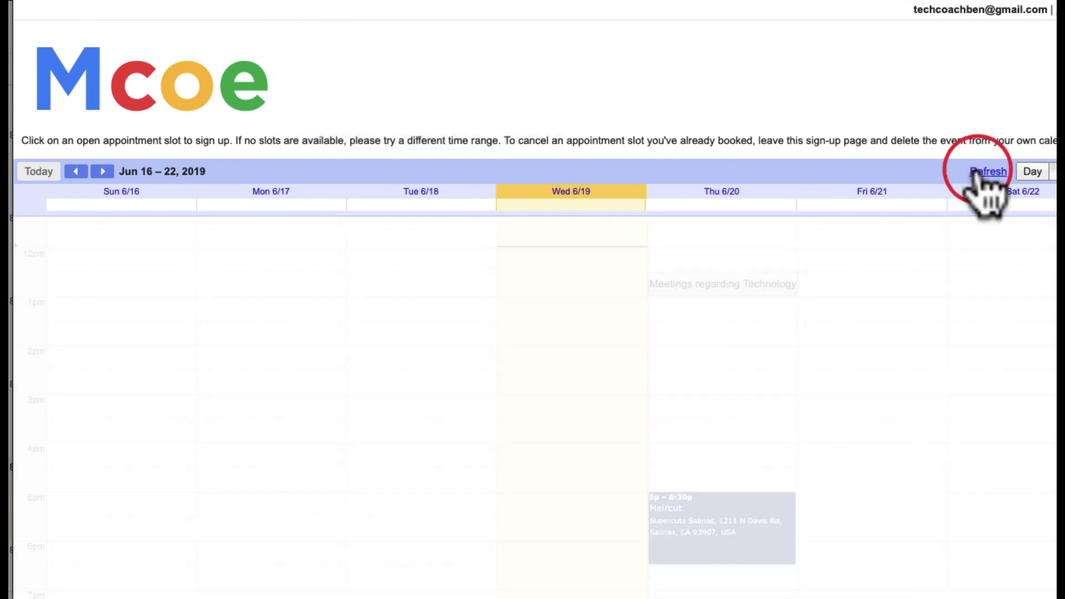
{"action": "scroll", "coordinate": [860, 367], "scroll_direction": "up", "scroll_amount": 3}
{"action": "scroll", "coordinate": [857, 361], "scroll_direction": "up", "scroll_amount": 3}
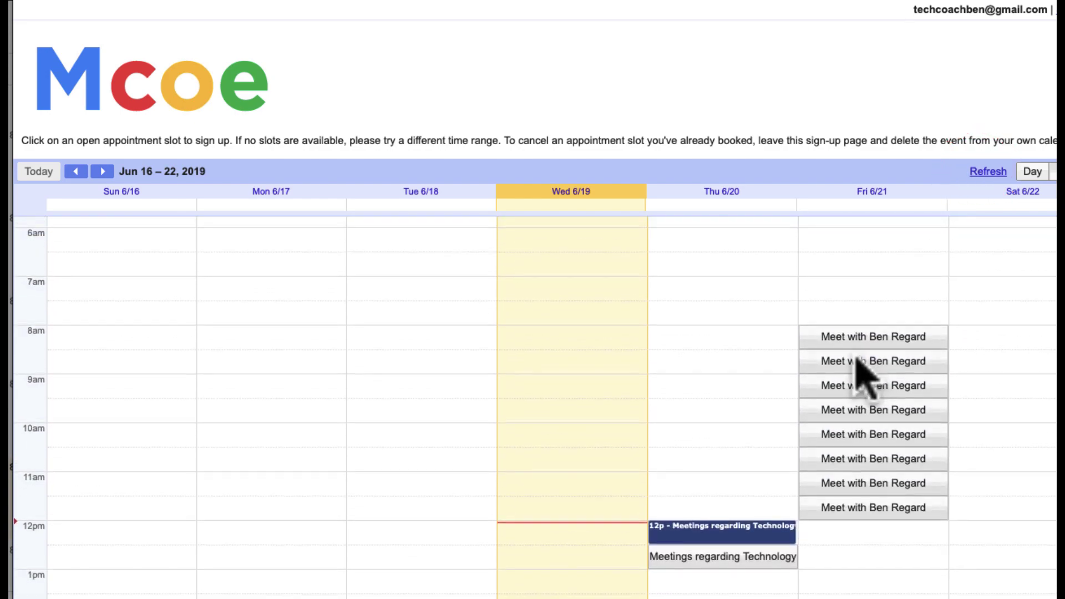
{"action": "scroll", "coordinate": [866, 377], "scroll_direction": "down", "scroll_amount": 1}
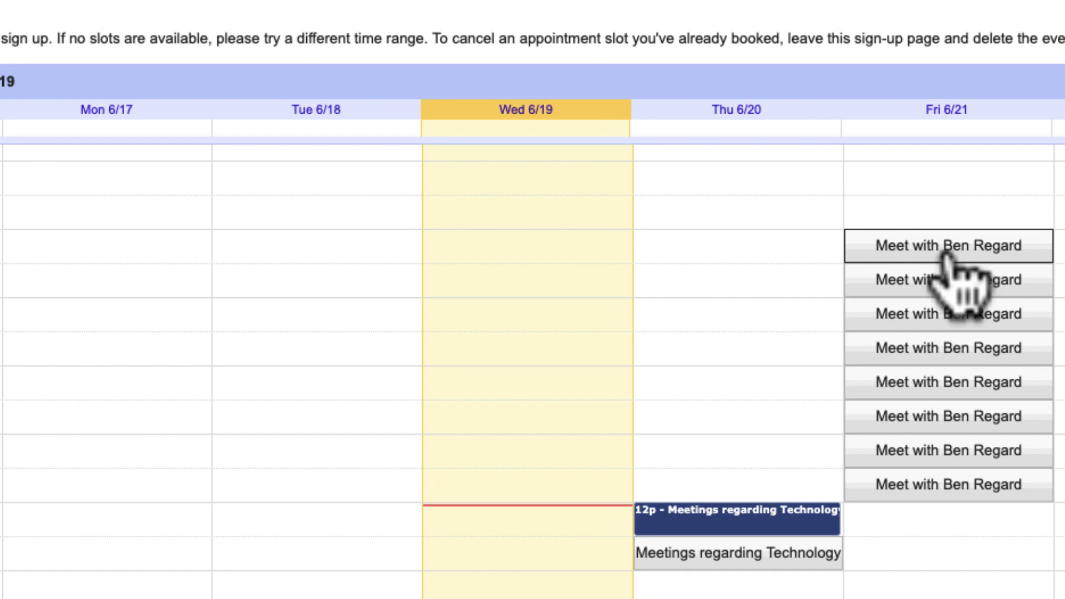
Book the Friday 10:00am slot with a short description
{"action": "left_click", "coordinate": [950, 382]}
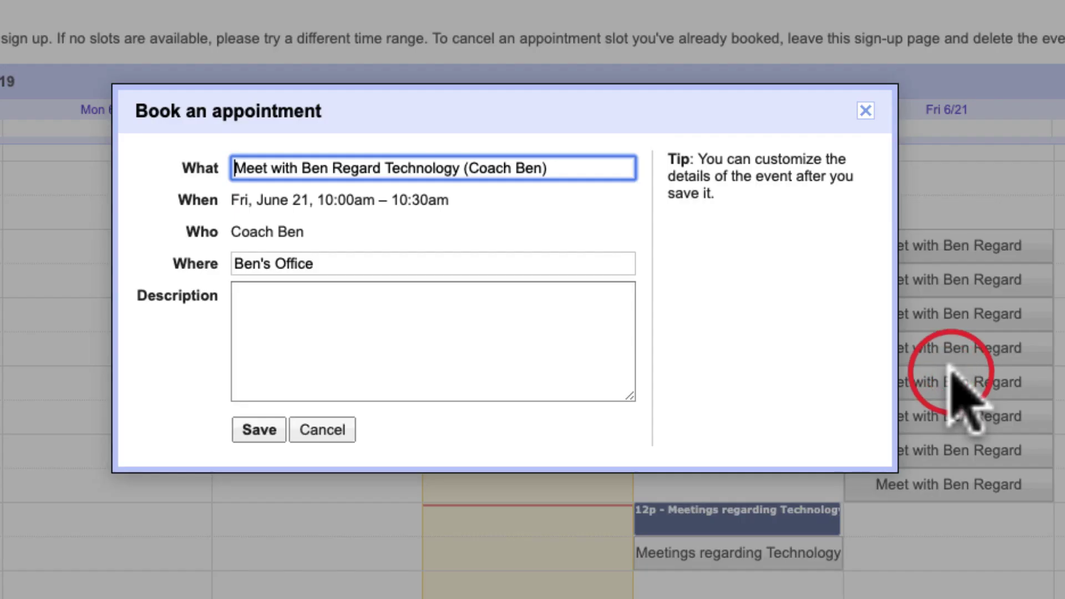
{"action": "left_click", "coordinate": [246, 297]}
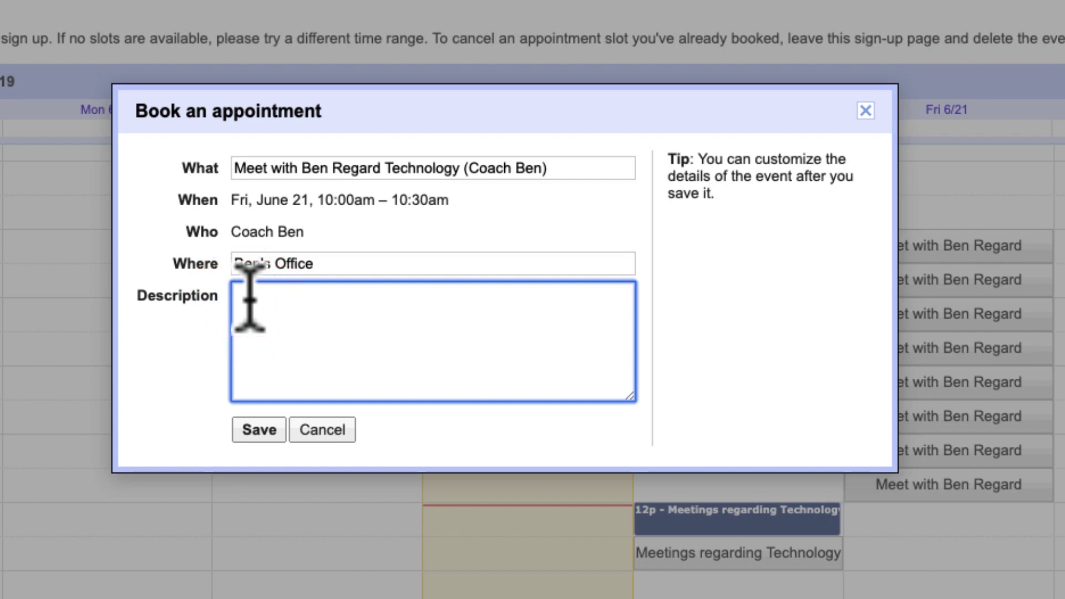
{"action": "type", "text": "Ben will meet with Ben"}
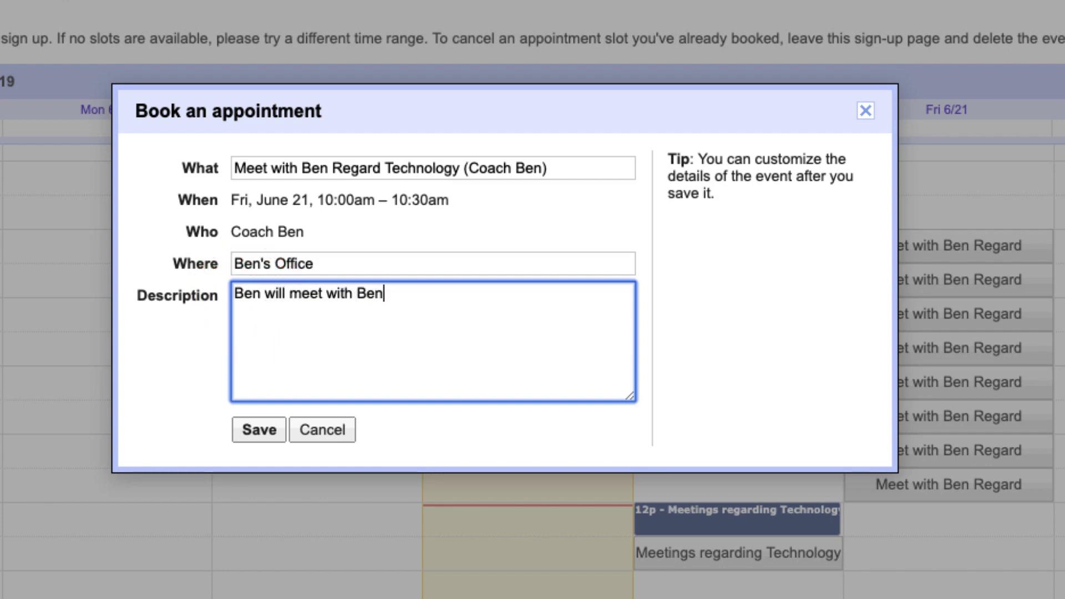
{"action": "left_click", "coordinate": [279, 430]}
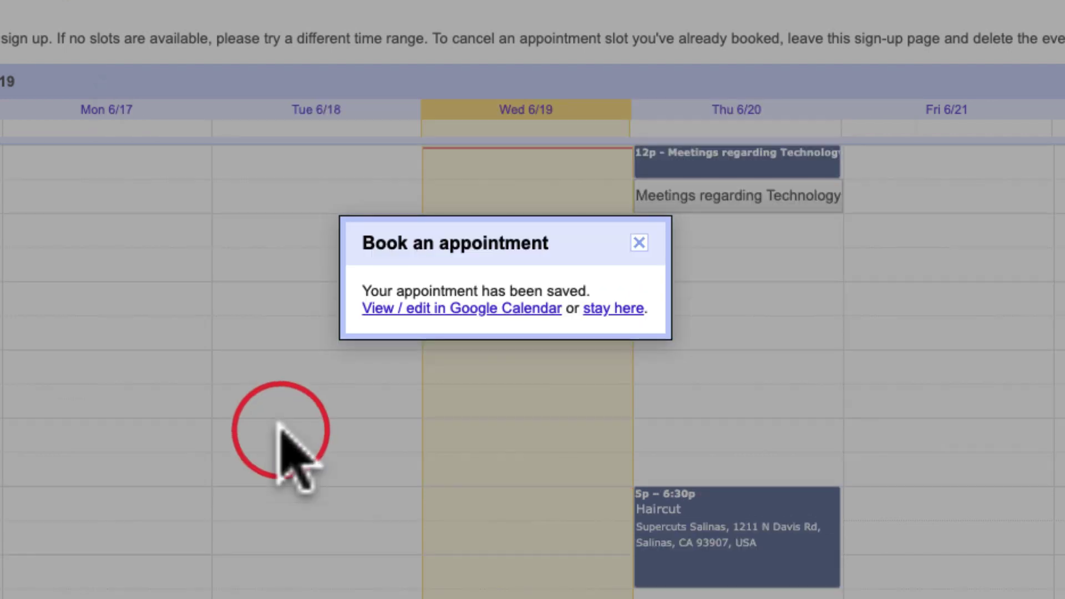
Dismiss the booking confirmation and return to the trainer's browser profile
{"action": "left_click", "coordinate": [640, 243]}
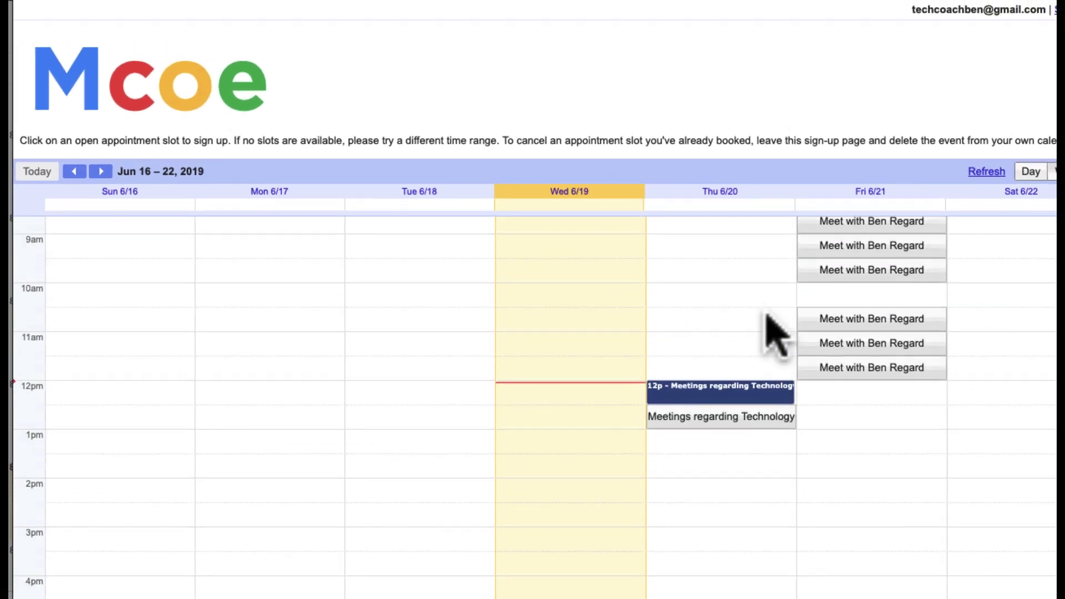
{"action": "scroll", "coordinate": [776, 333], "scroll_direction": "up", "scroll_amount": 3}
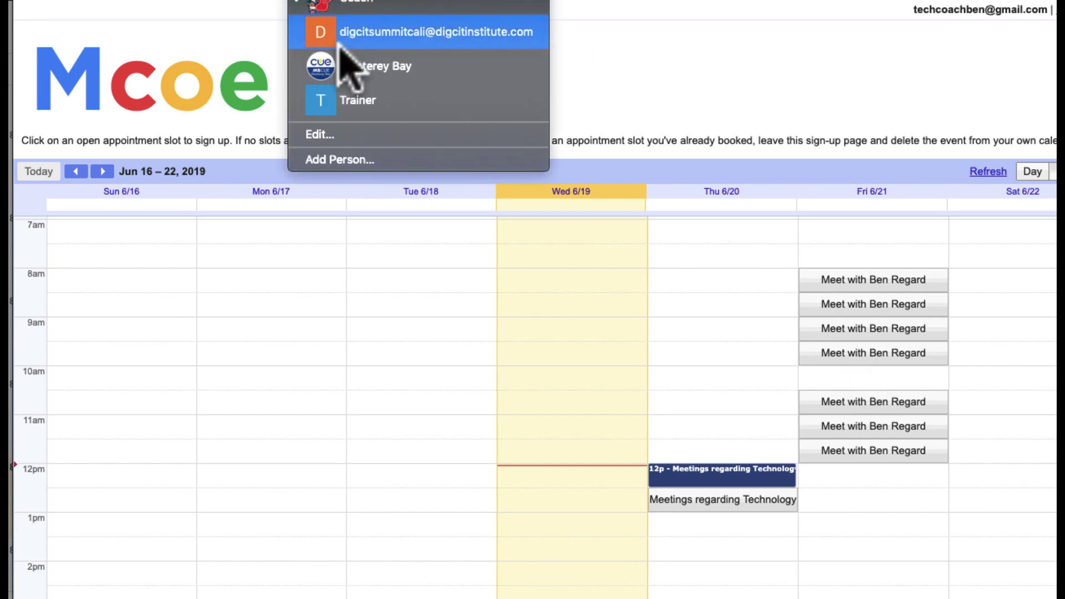
{"action": "left_click", "coordinate": [351, 101]}
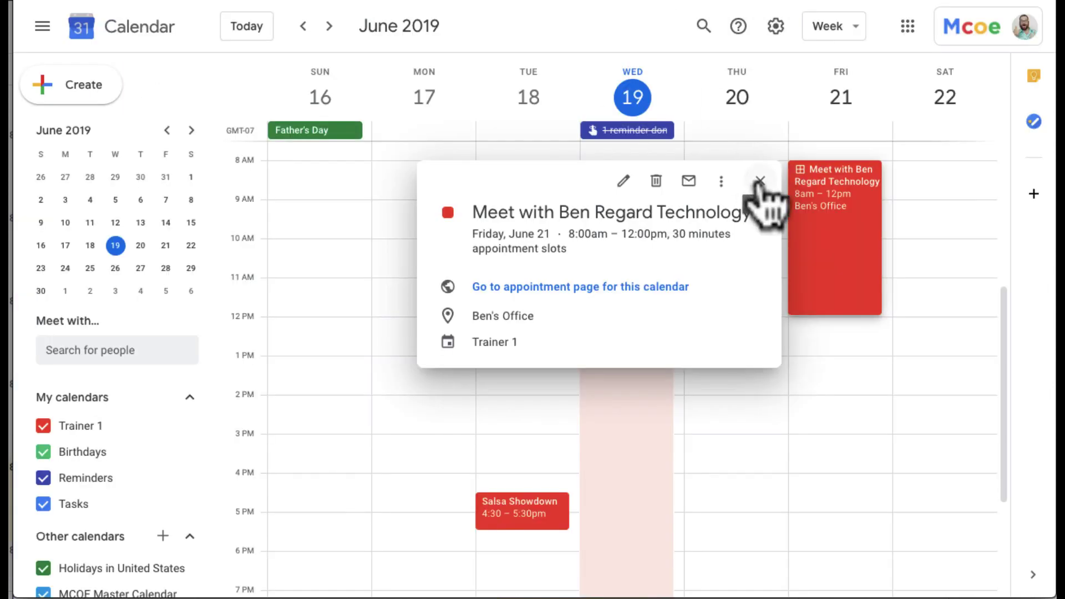
{"action": "left_click", "coordinate": [759, 181]}
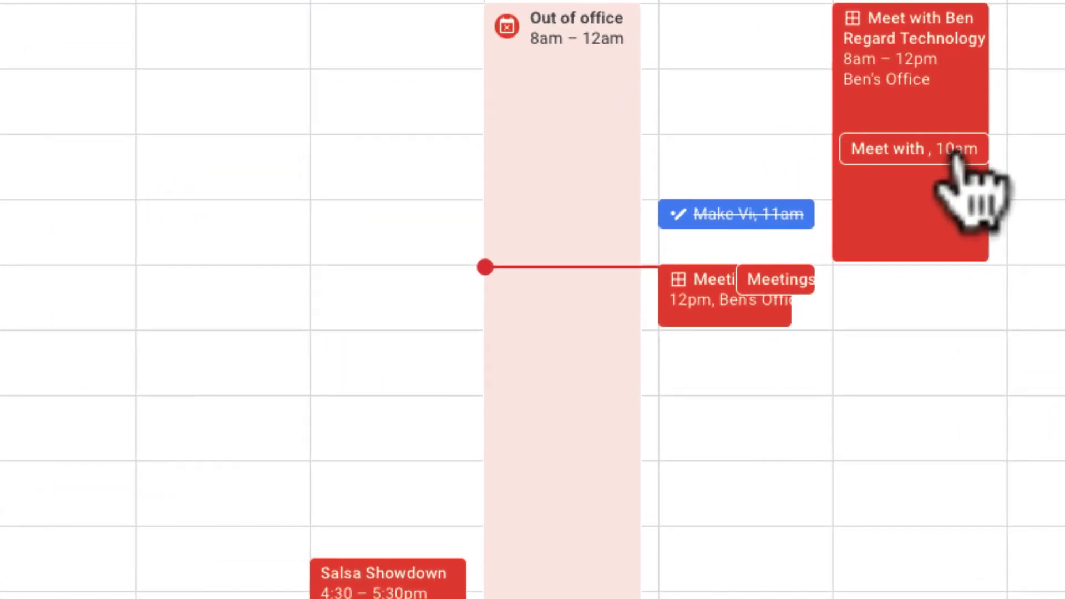
{"action": "left_click", "coordinate": [958, 156]}
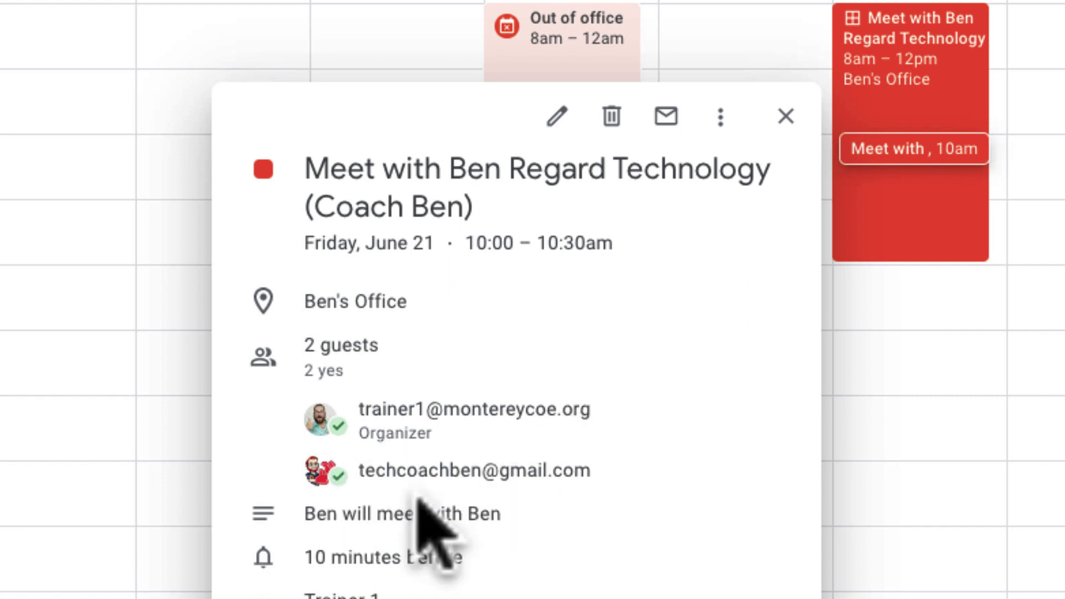
{"action": "left_click", "coordinate": [786, 116]}
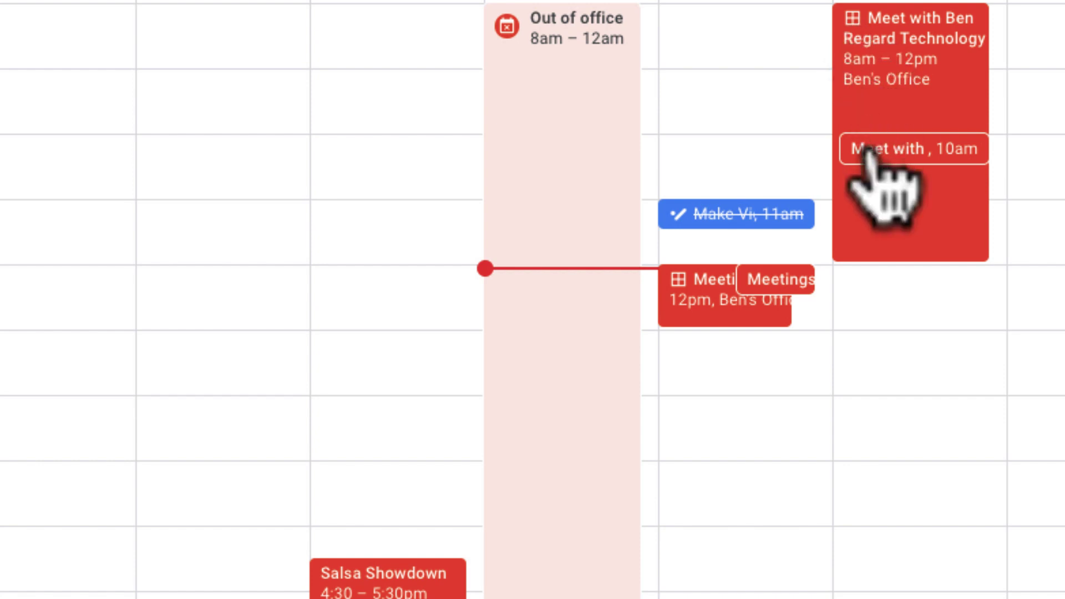
{"action": "left_click", "coordinate": [877, 103]}
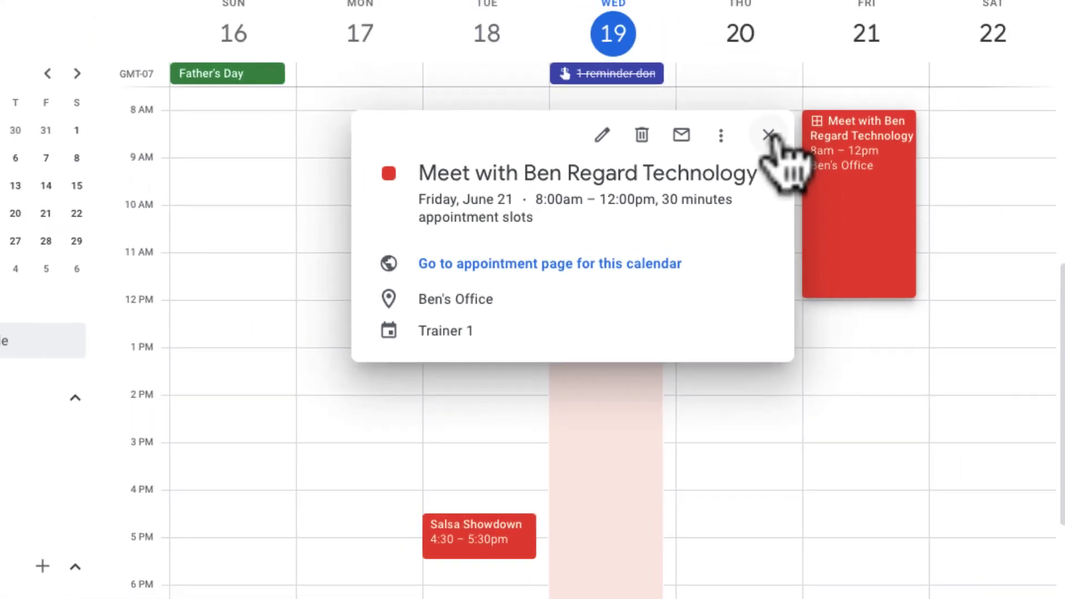
Close the Friday block's details card to see the June 16–22 week
{"action": "left_click", "coordinate": [769, 136]}
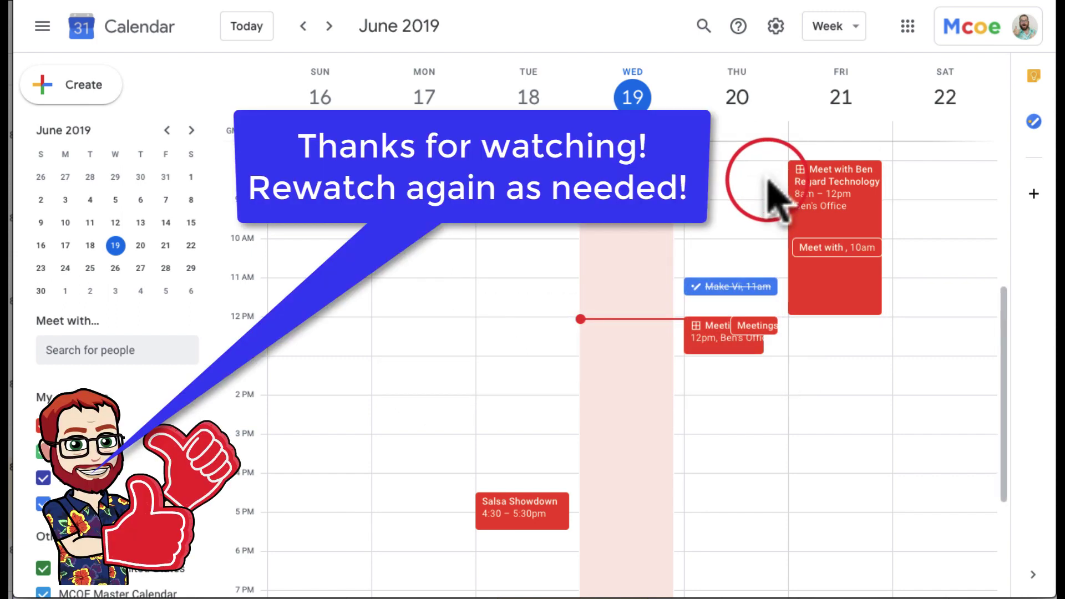